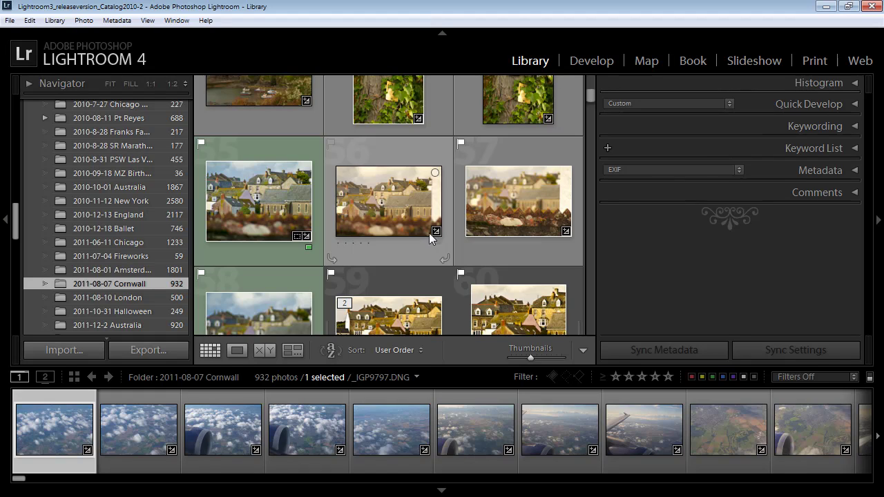
Step: Open the Import dialog and collapse the File Renaming and Apply During Import panels
click(60, 349)
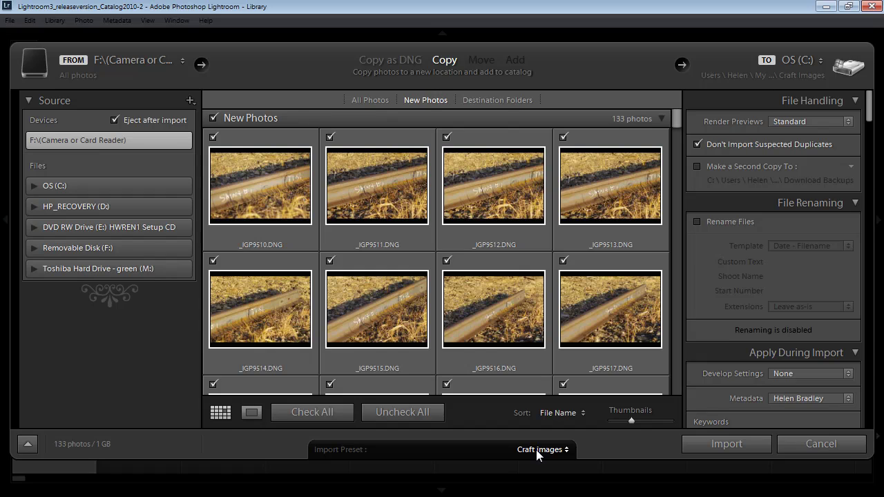
click(857, 202)
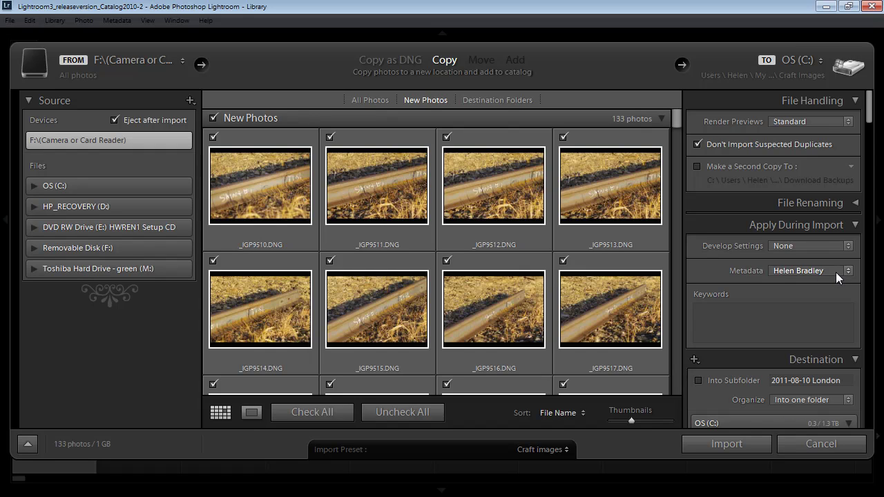
click(856, 228)
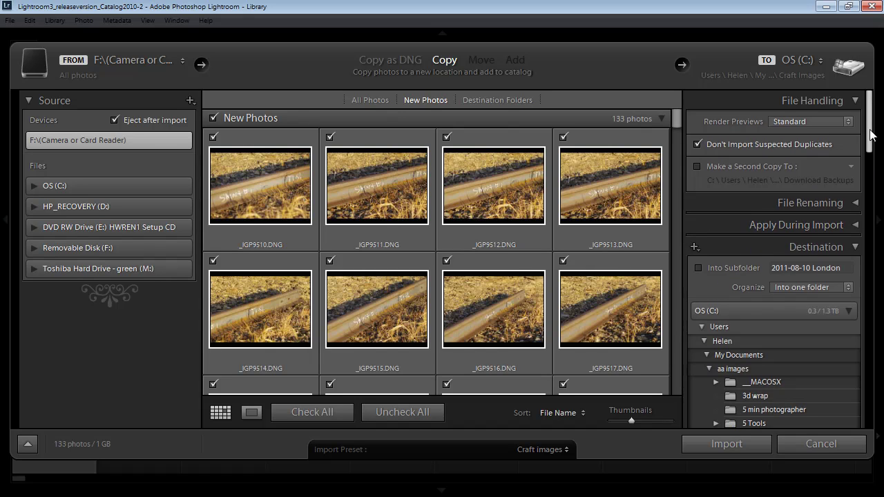
Step: Scroll the right panel down to the Destination folder tree showing Craft Images
drag(869, 131, 869, 228)
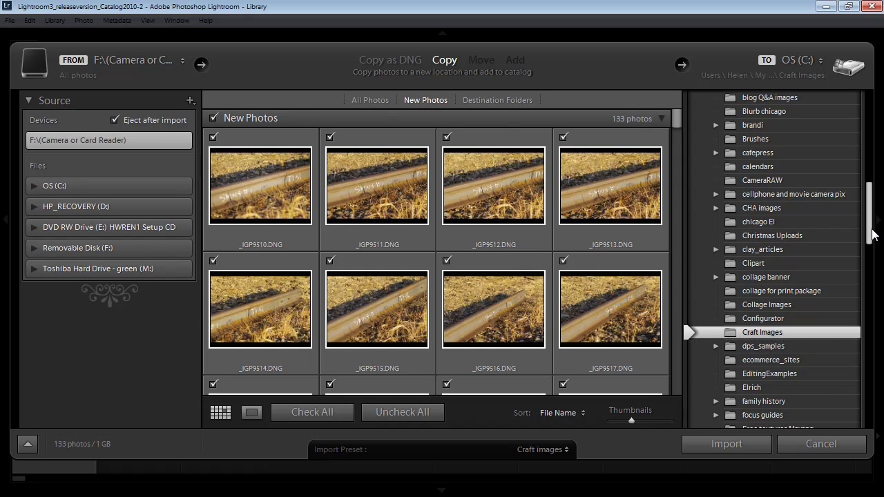
drag(869, 232, 850, 142)
scroll(737, 219, down, 1)
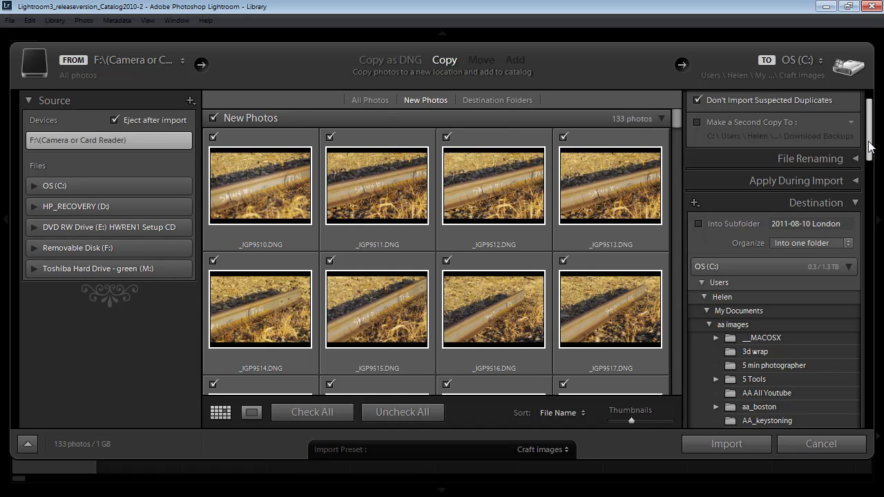
drag(871, 146, 876, 227)
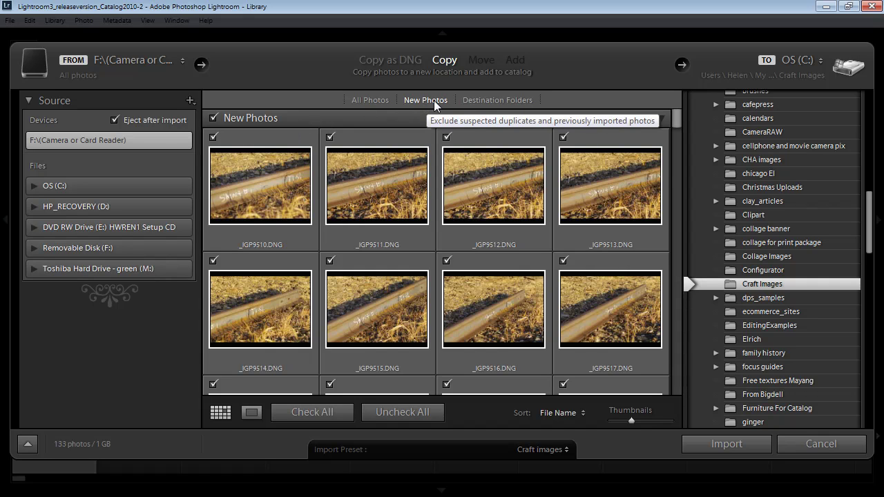
Step: Set Render Previews to Standard and expand File Renaming, which shows renaming disabled
click(872, 175)
scroll(873, 175, up, 5)
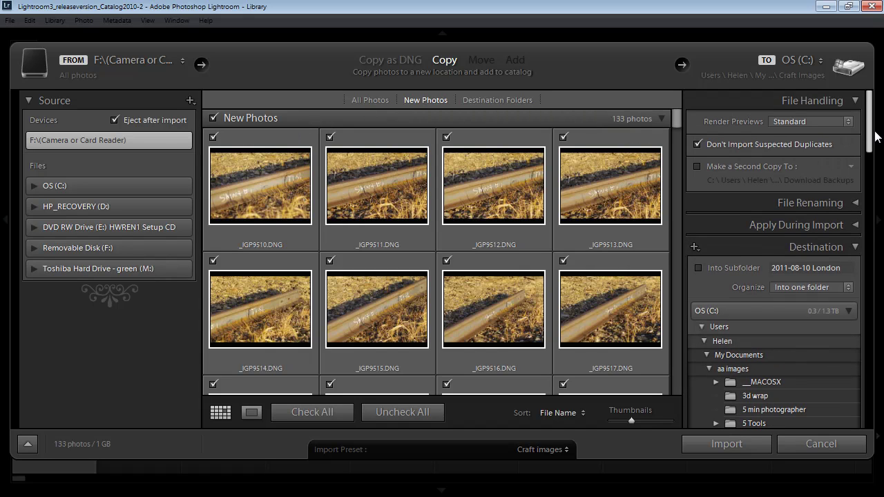
click(836, 123)
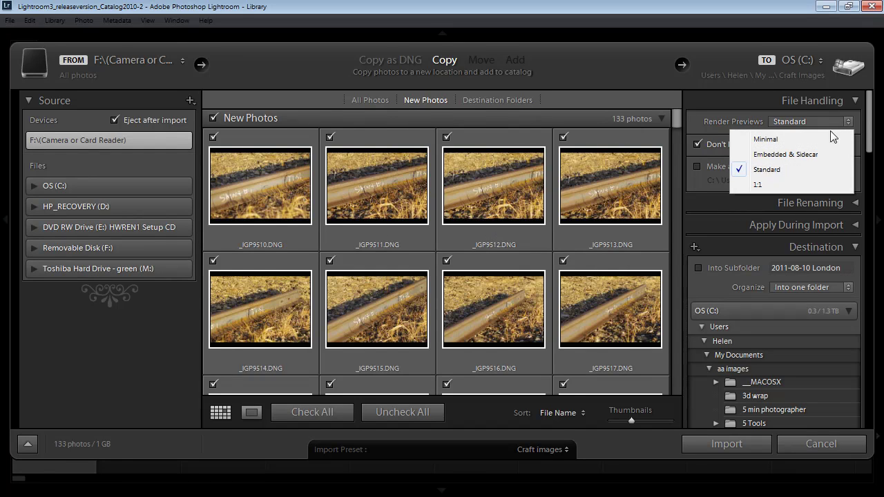
click(763, 167)
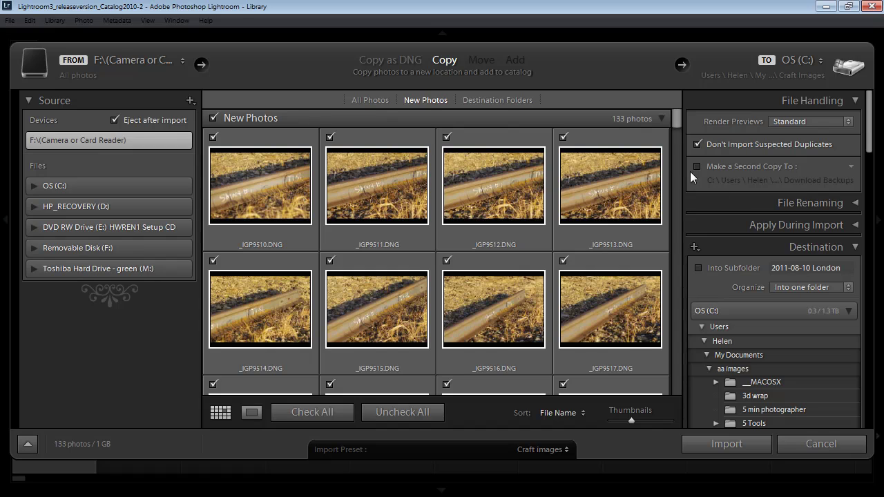
scroll(855, 135, down, 3)
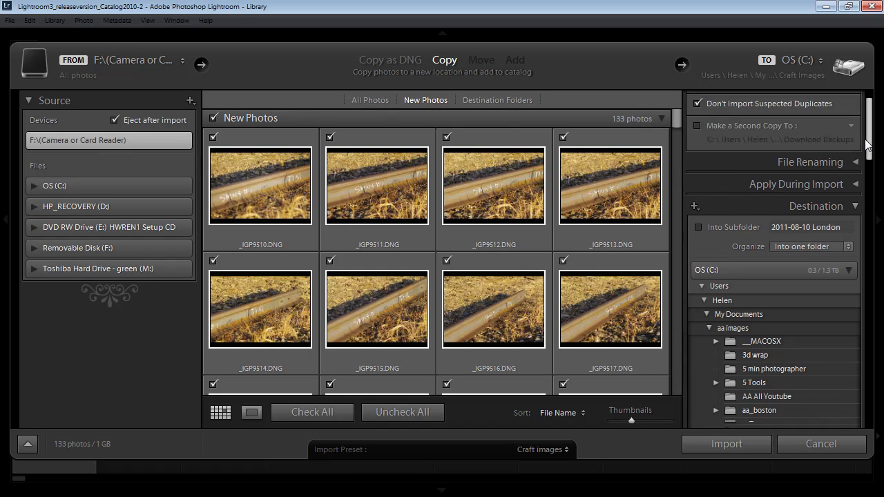
click(856, 105)
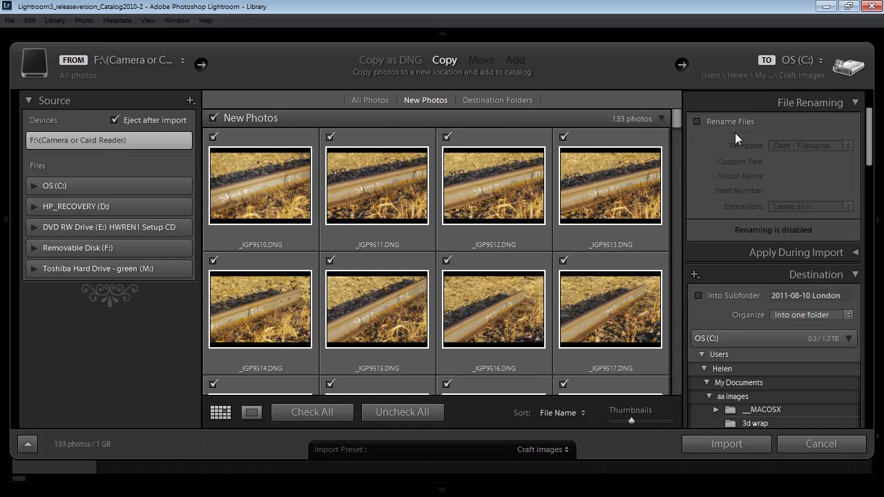
Step: Apply the User Presets > Camera Standard Profile develop setting to all photos during import
click(857, 103)
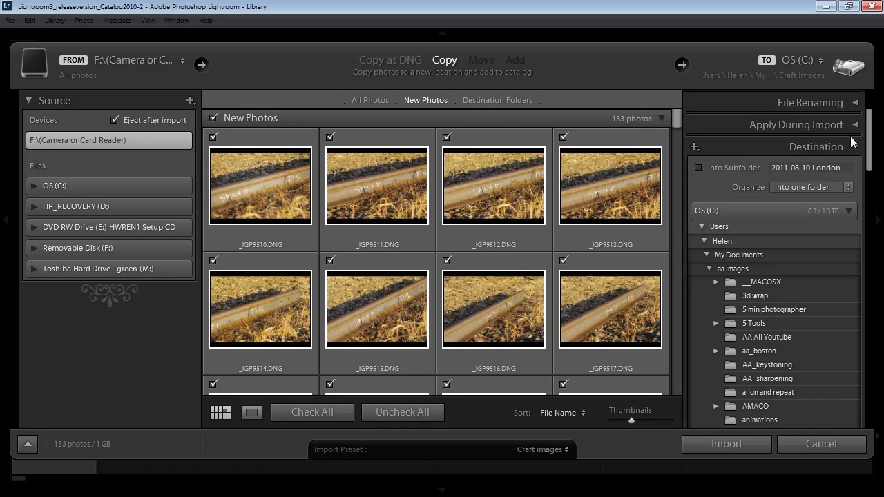
click(854, 126)
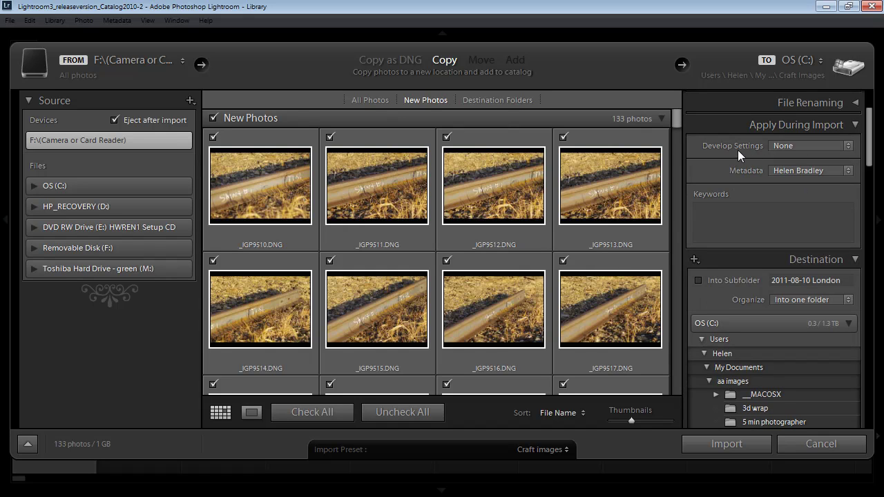
click(849, 149)
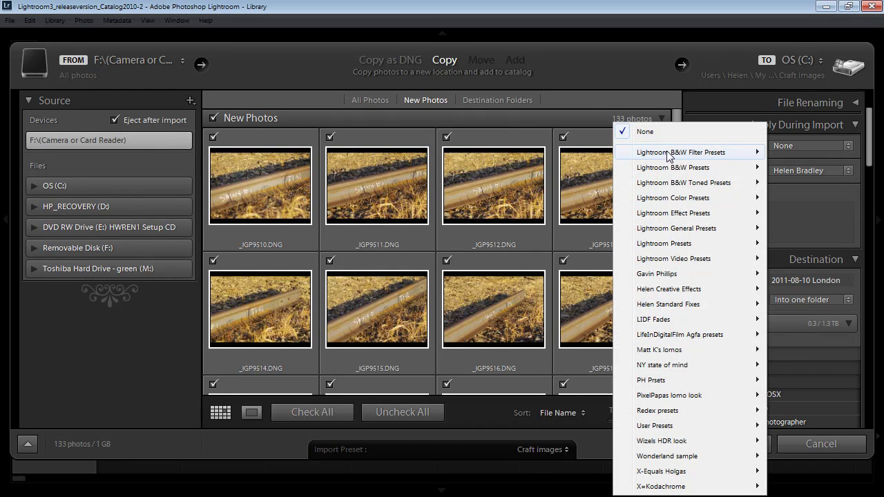
mouse_move(669, 426)
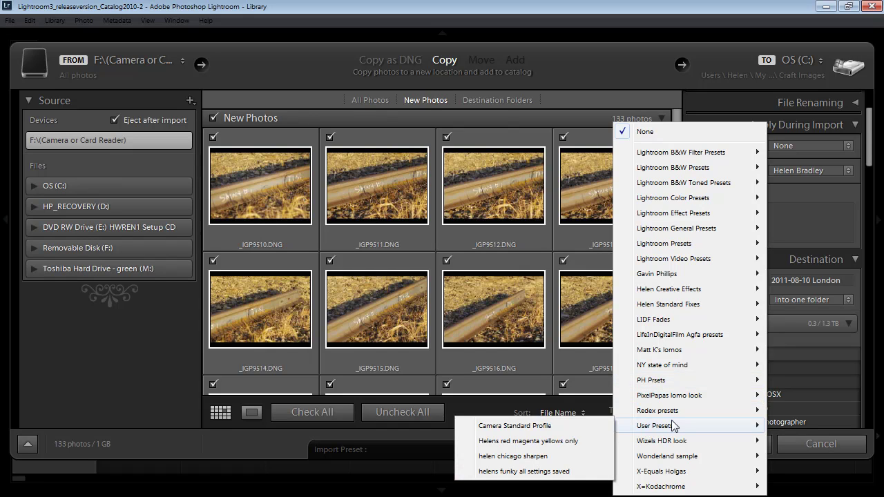
click(524, 427)
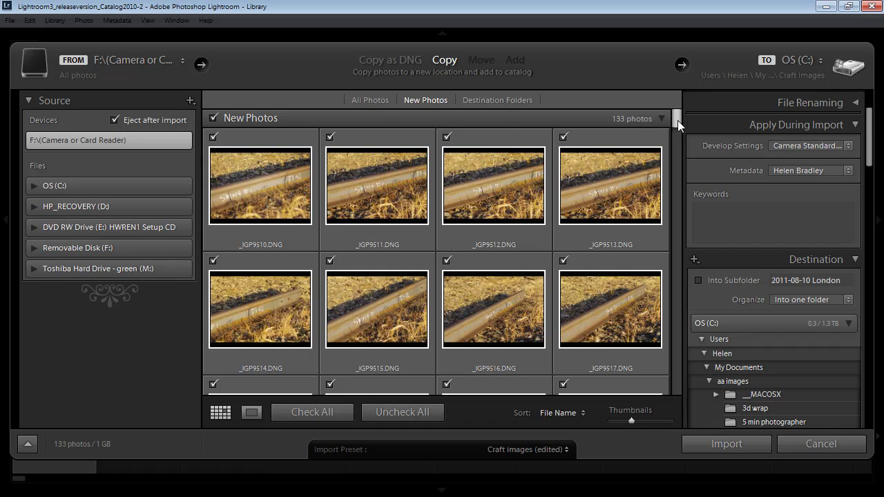
drag(677, 121, 672, 140)
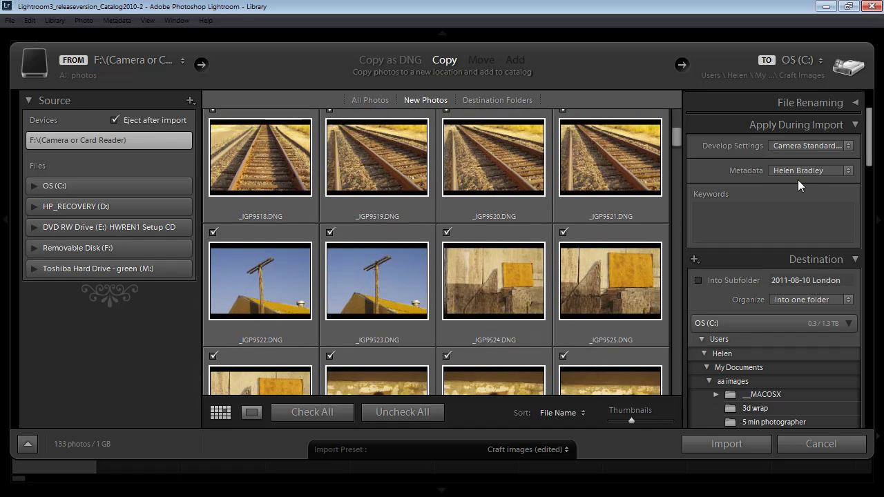
Step: Load the saved copyright preset in Edit Metadata Presets and confirm it as the import metadata
click(800, 169)
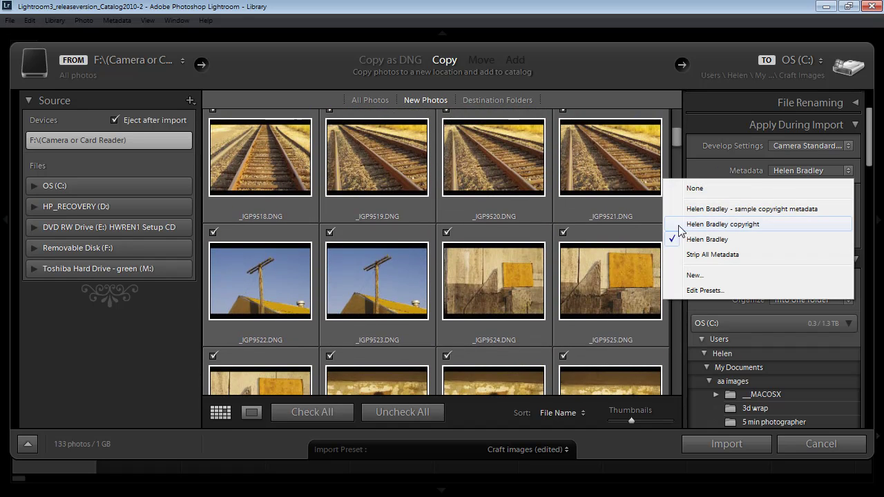
click(692, 291)
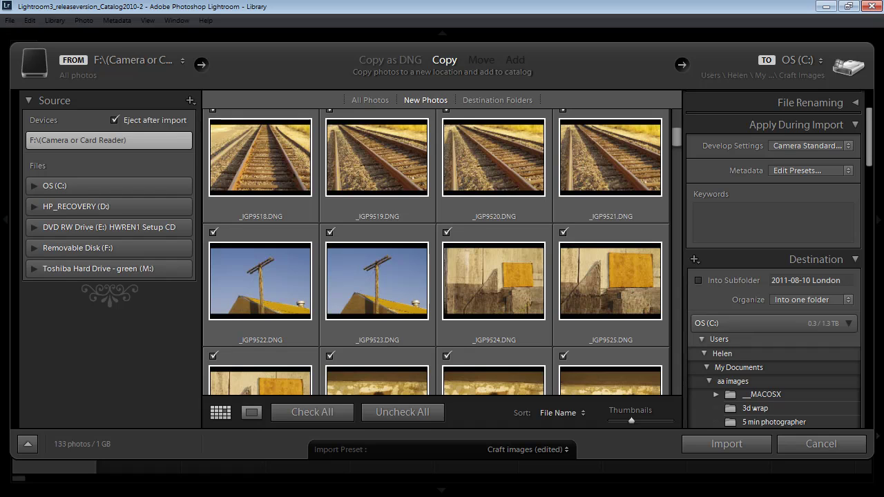
drag(224, 240, 424, 68)
scroll(499, 244, down, 15)
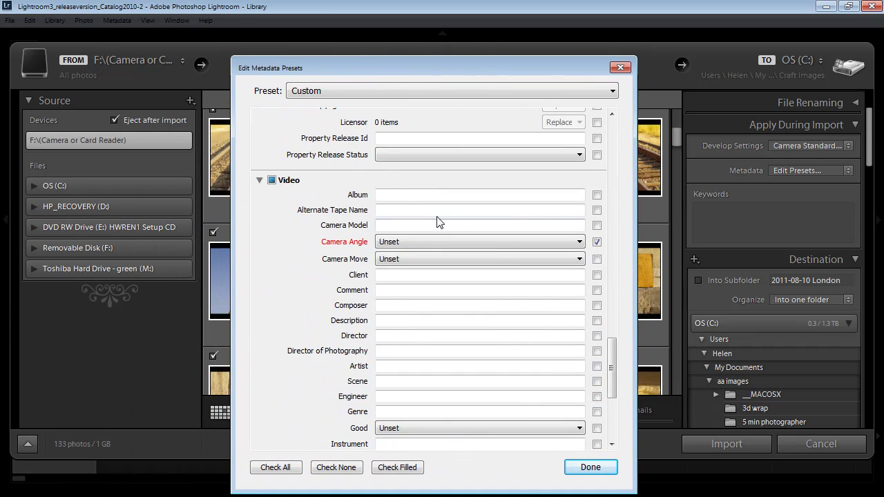
scroll(564, 228, up, 15)
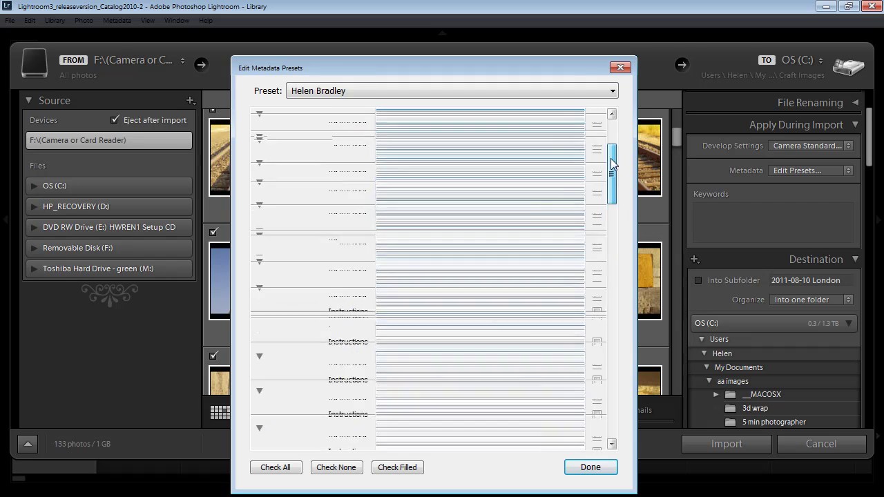
scroll(611, 158, up, 10)
click(389, 87)
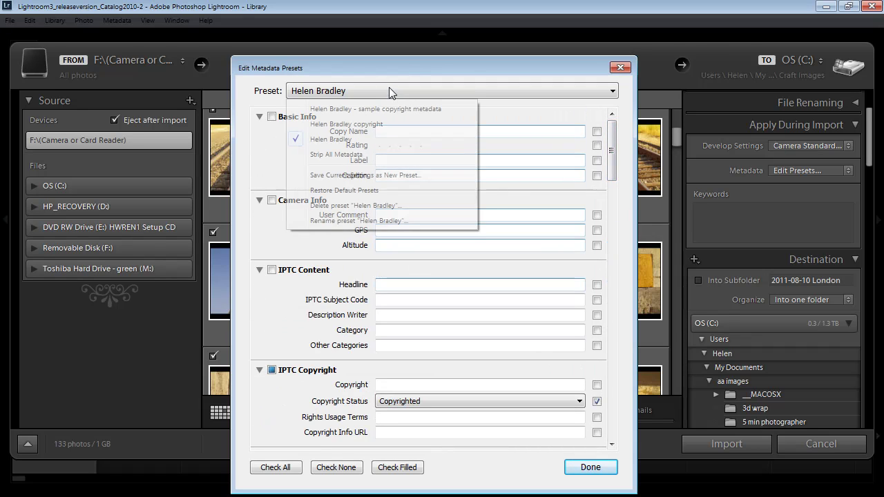
click(365, 127)
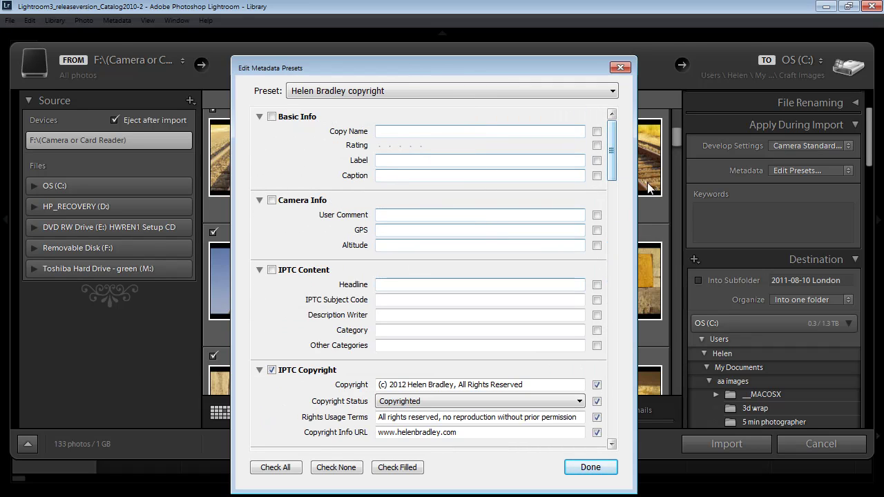
click(585, 468)
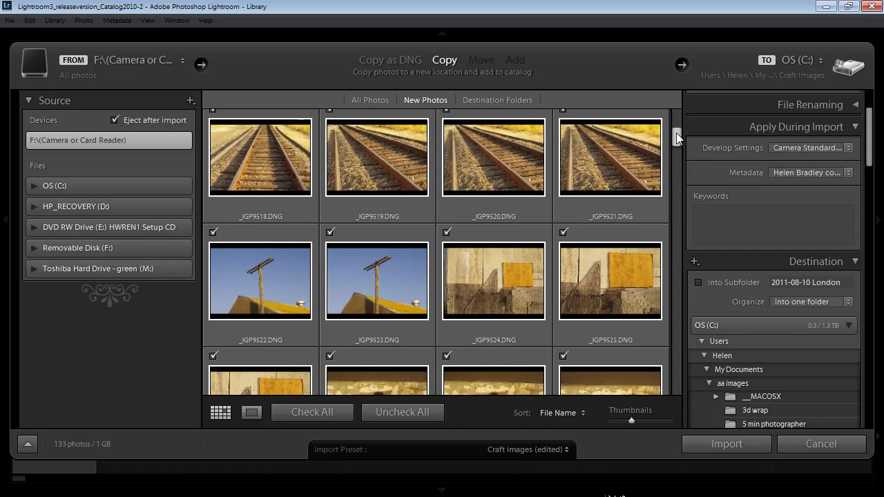
Step: Set the import destination to Toshiba Hard Drive > Photos > 2010 - daily walk
drag(676, 133, 668, 243)
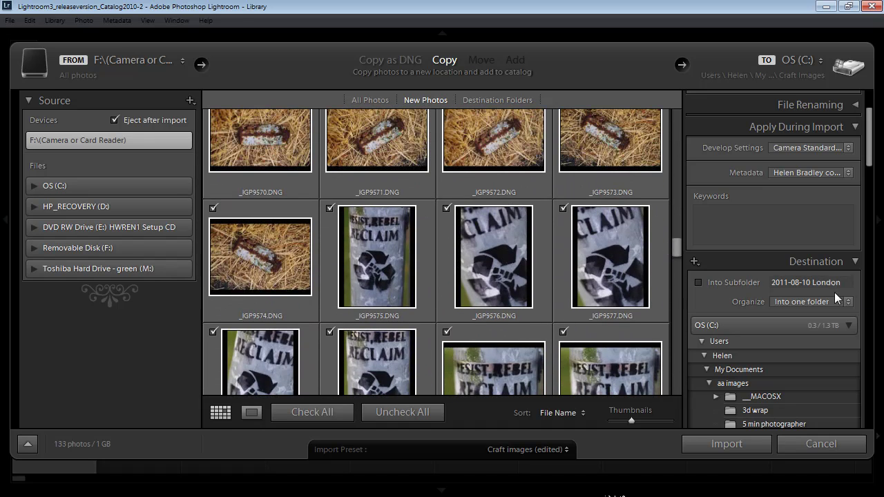
click(856, 128)
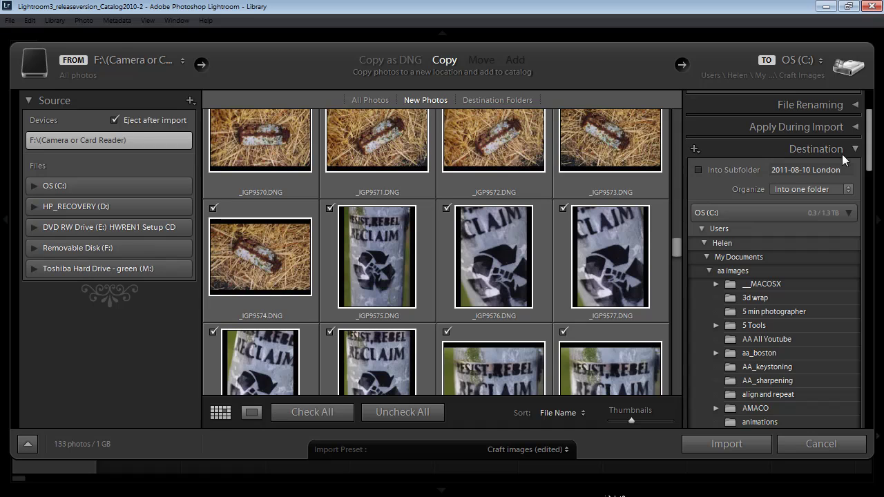
mouse_move(871, 161)
mouse_down()
mouse_move(869, 186)
mouse_move(869, 165)
mouse_up()
click(849, 137)
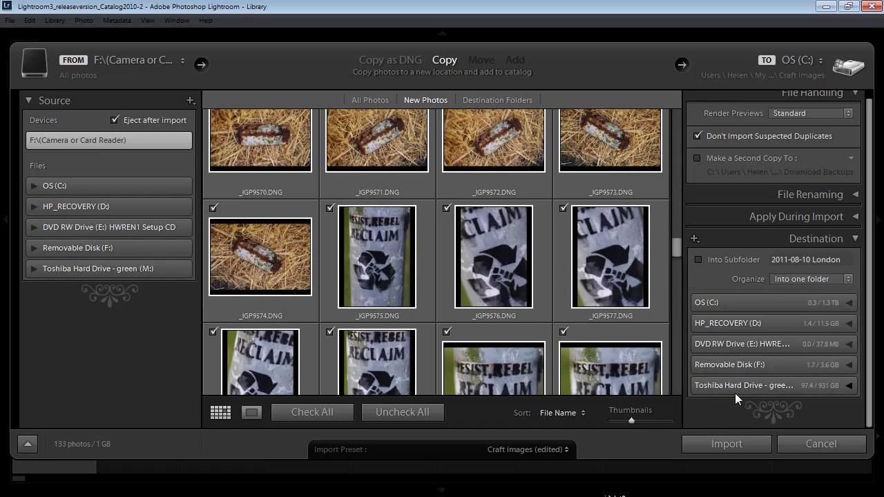
click(850, 387)
scroll(871, 279, down, 3)
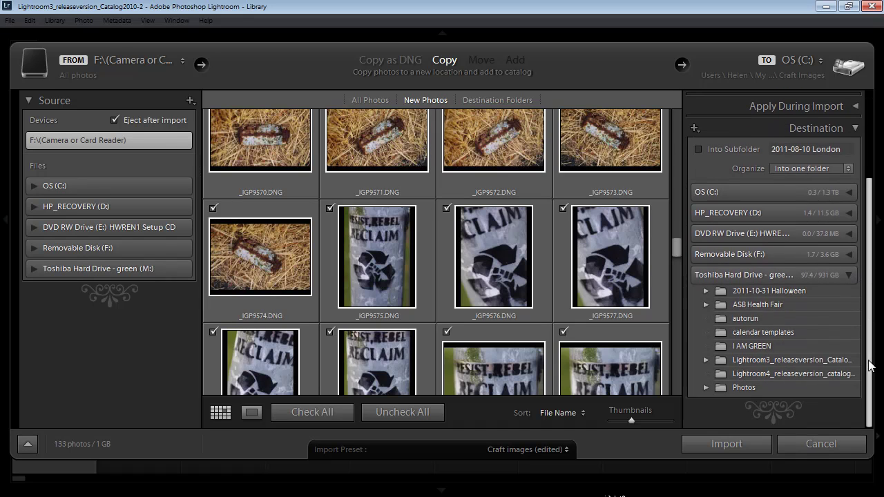
click(705, 384)
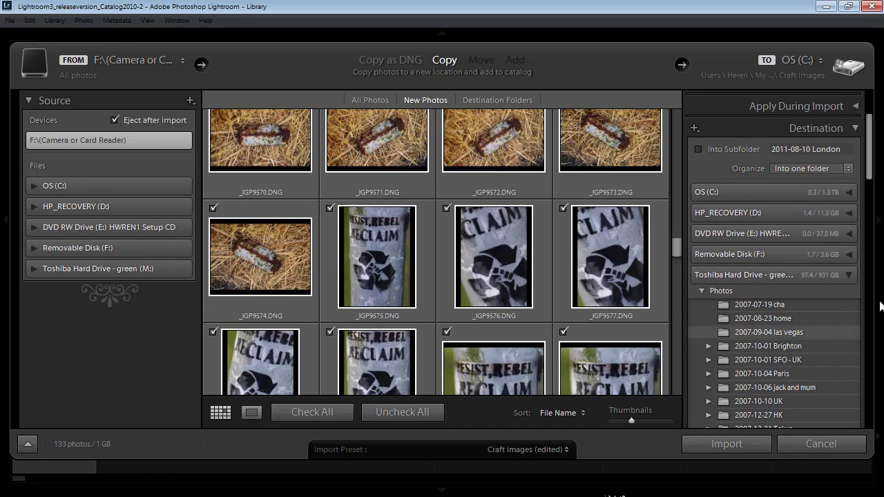
scroll(876, 235, down, 6)
scroll(876, 222, down, 2)
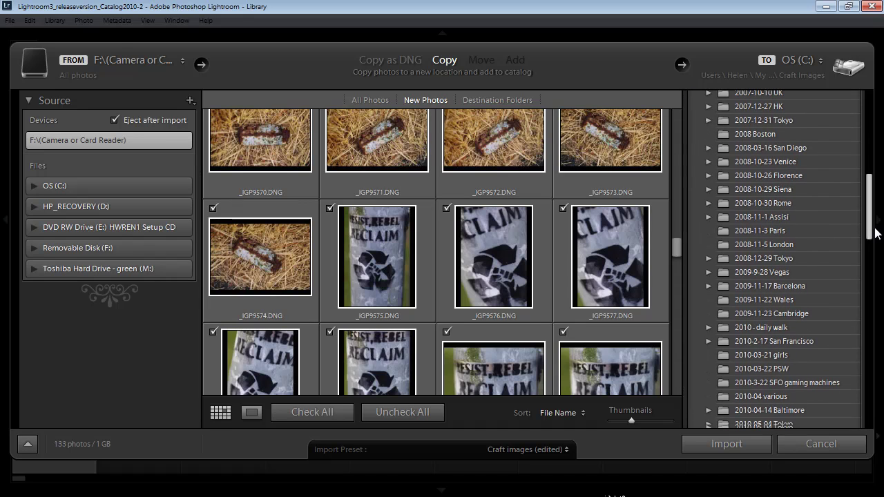
click(760, 328)
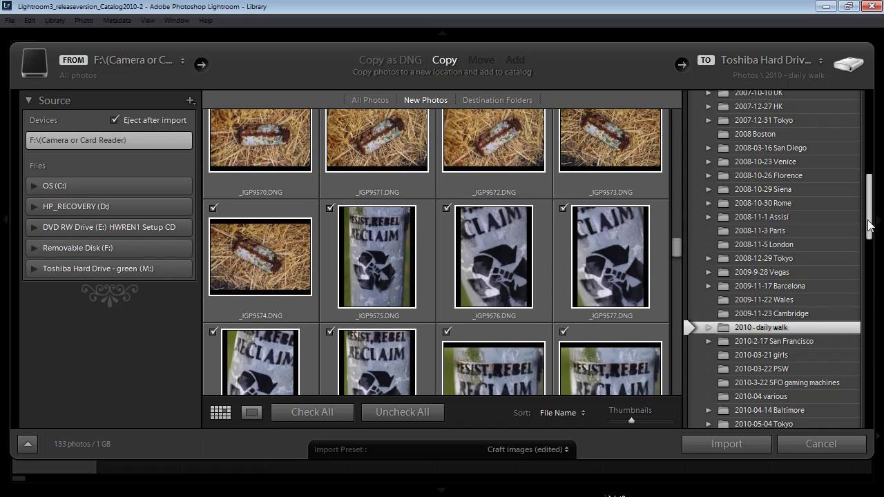
drag(870, 228, 854, 162)
Step: Save the current settings as a new import preset named 'Daily Walk'
scroll(855, 162, up, 3)
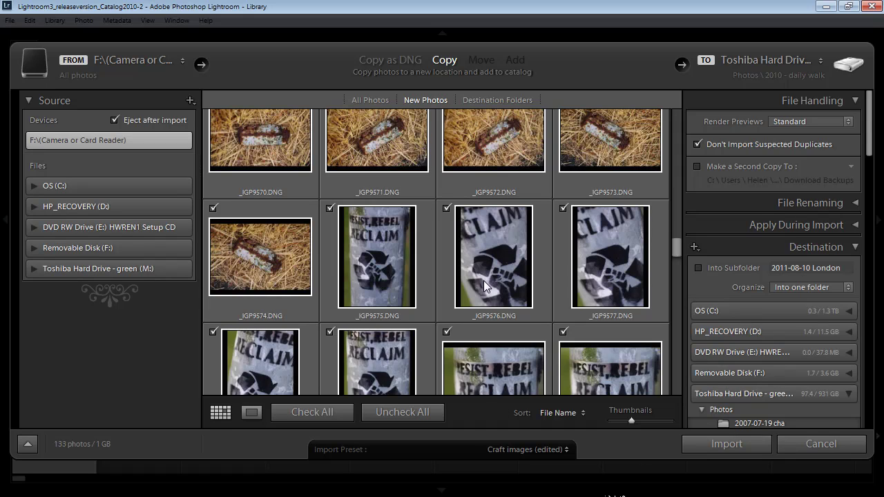
click(561, 450)
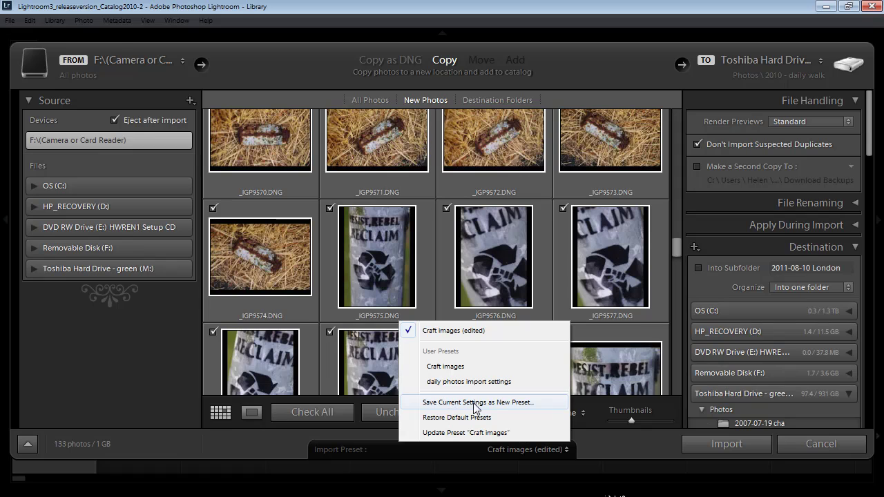
click(513, 403)
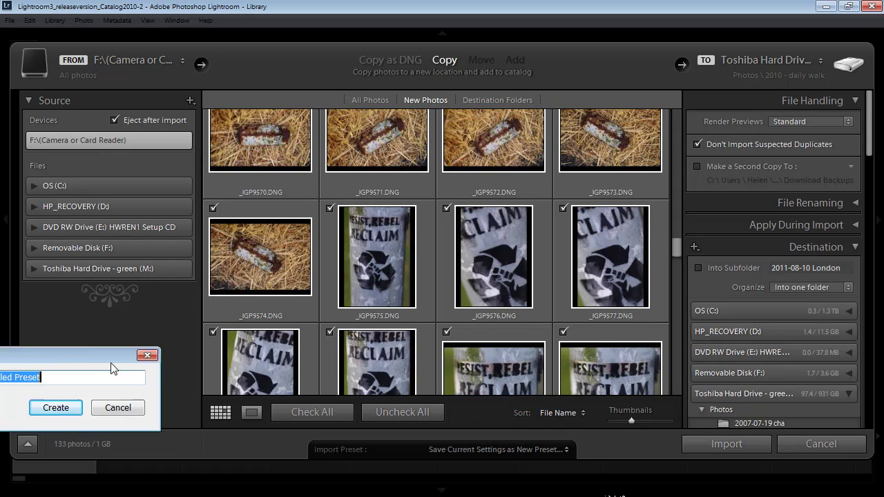
text(D)
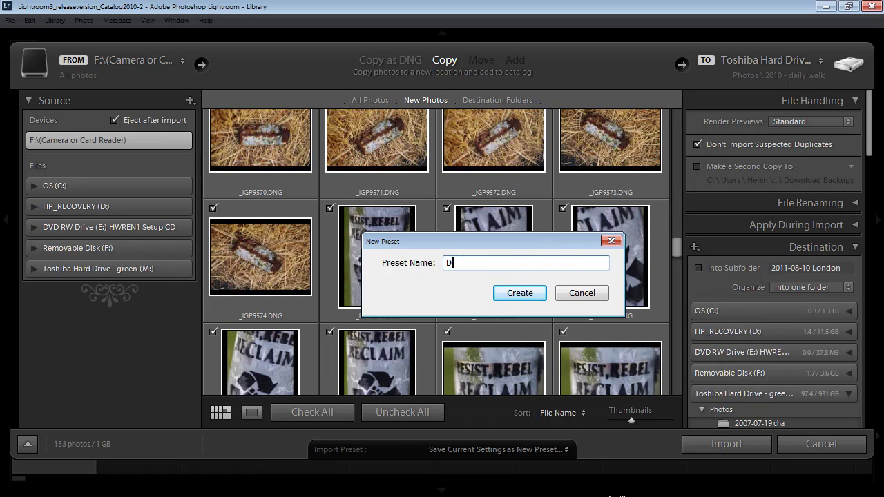
text(aily Walk)
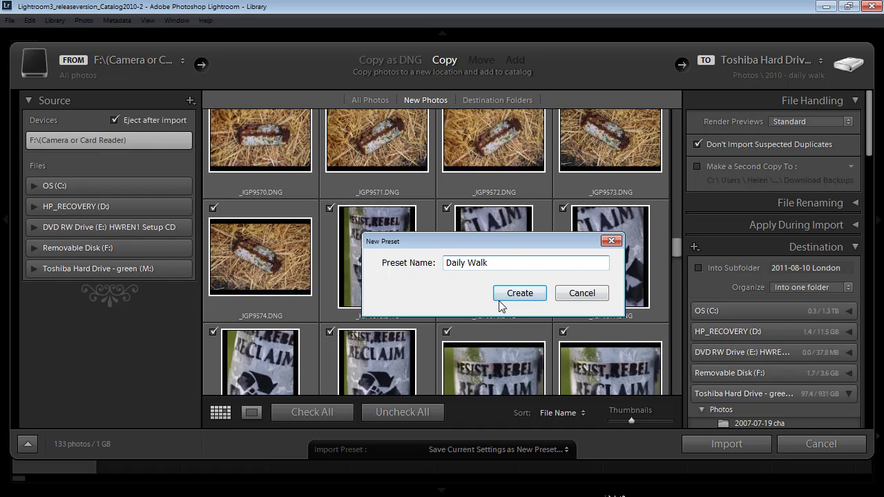
click(519, 295)
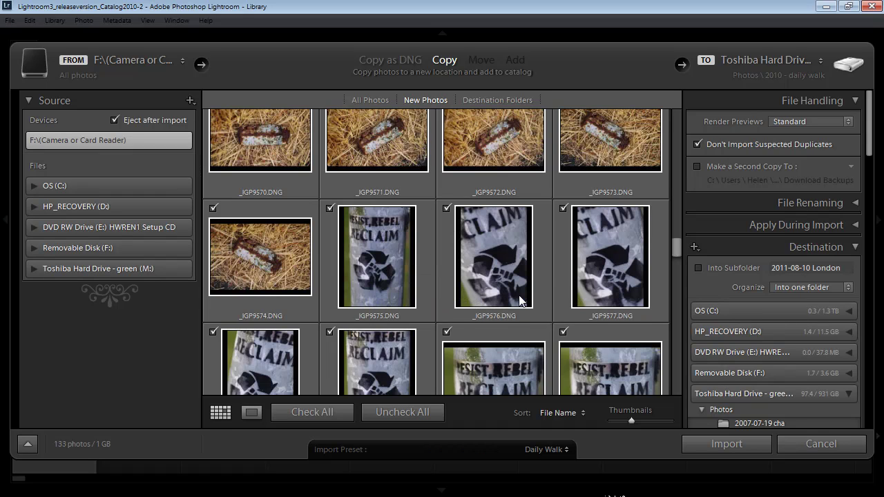
Step: Confirm Daily Walk as the active import preset before importing
click(545, 449)
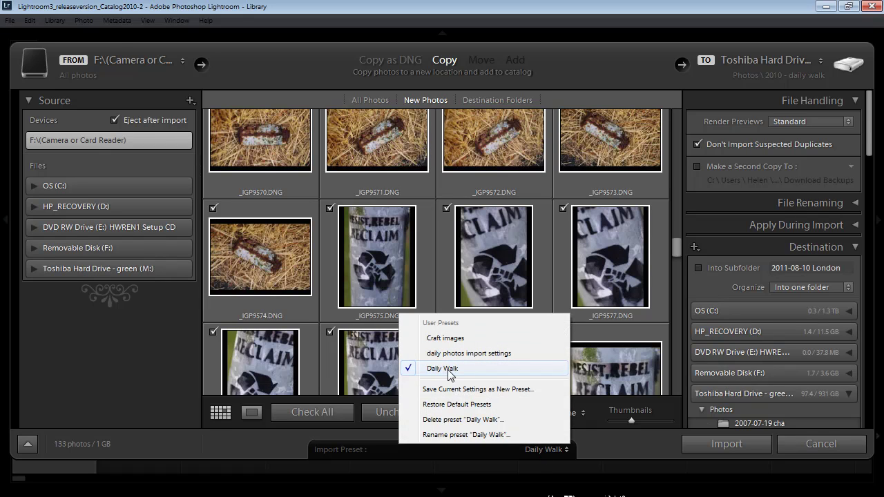
click(446, 369)
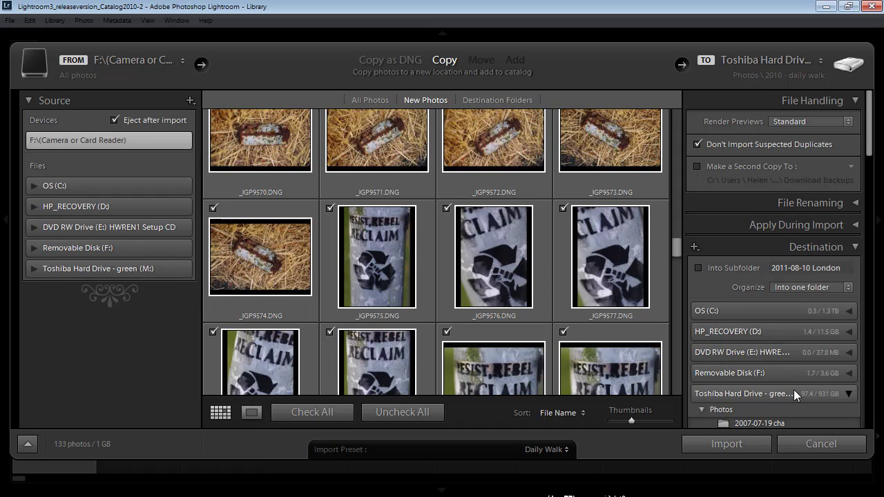
scroll(872, 149, down, 1)
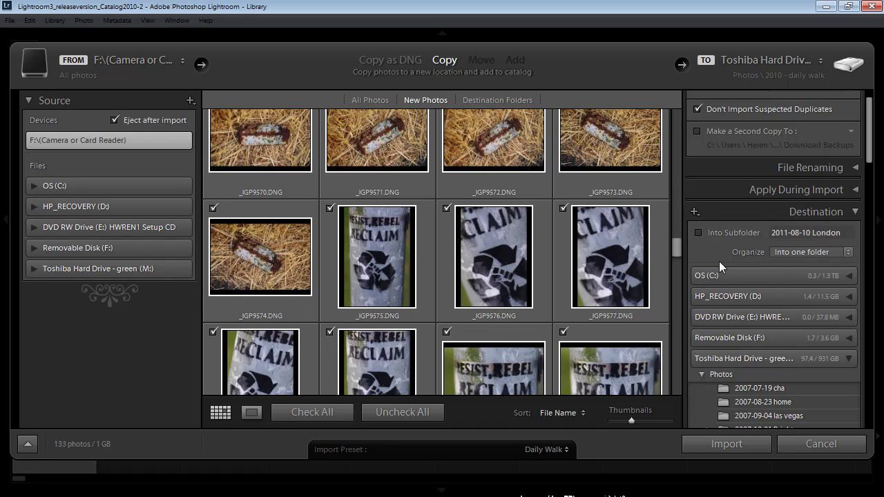
Step: Start importing the 133 checked photos into the Library as the Previous Import
click(714, 444)
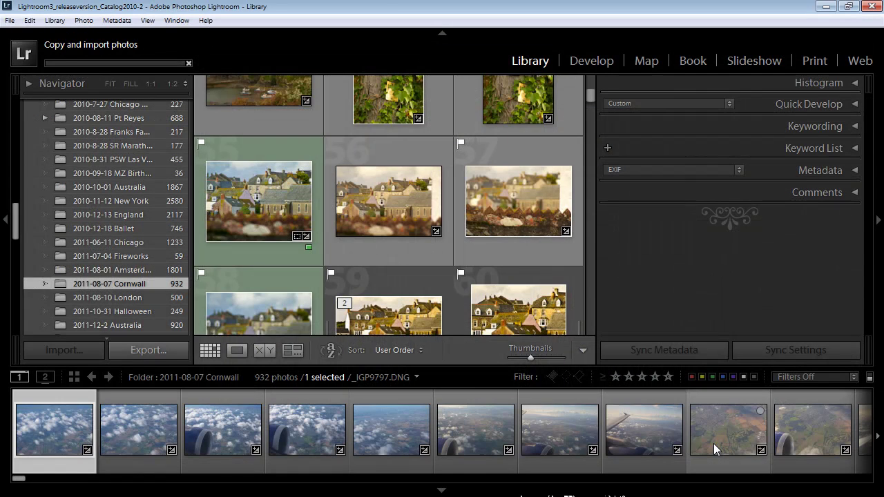